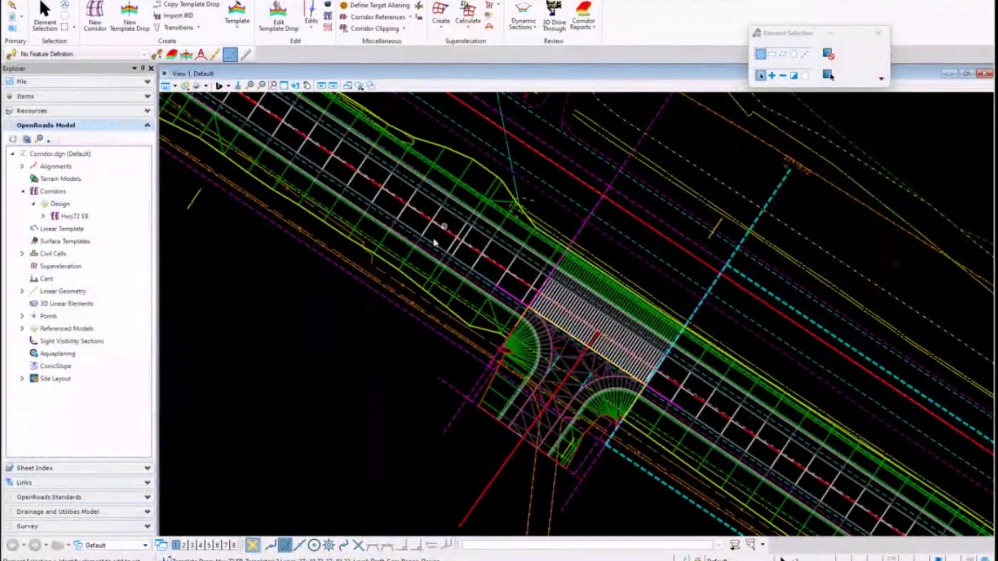
- Select the Hwy72 EB corridor and choose Corridor Objects from its corridor tools list
left_click(194, 199)
left_click(290, 193)
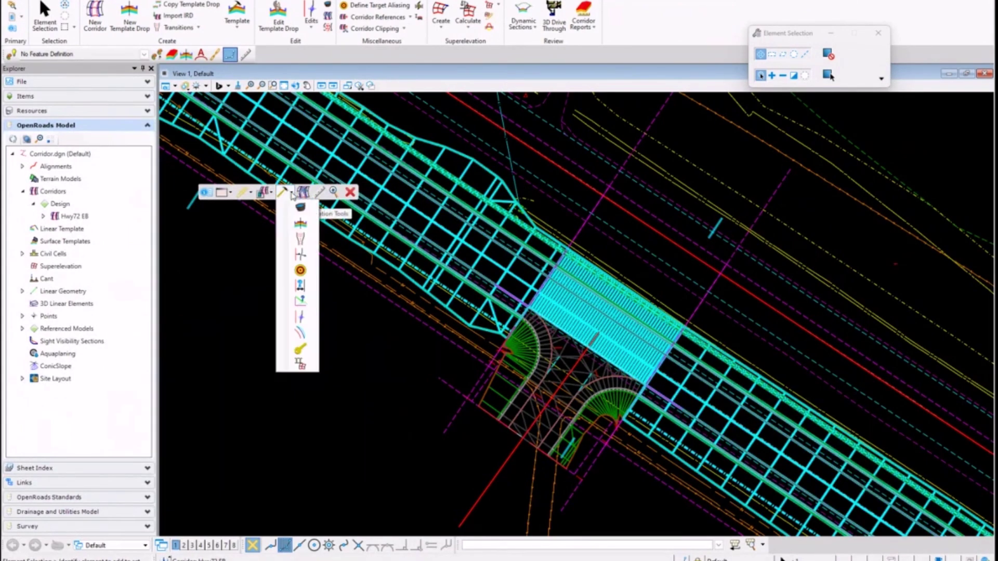
left_click(303, 209)
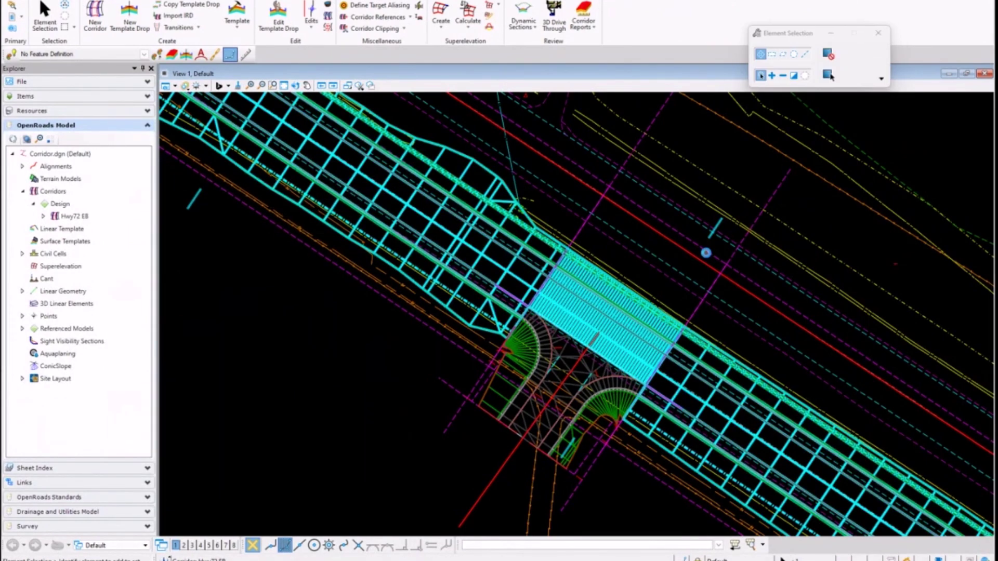
- Review Hwy72 EB's three 2 Lanes template drops in Corridor Objects, then select the intersection line
left_click(706, 252)
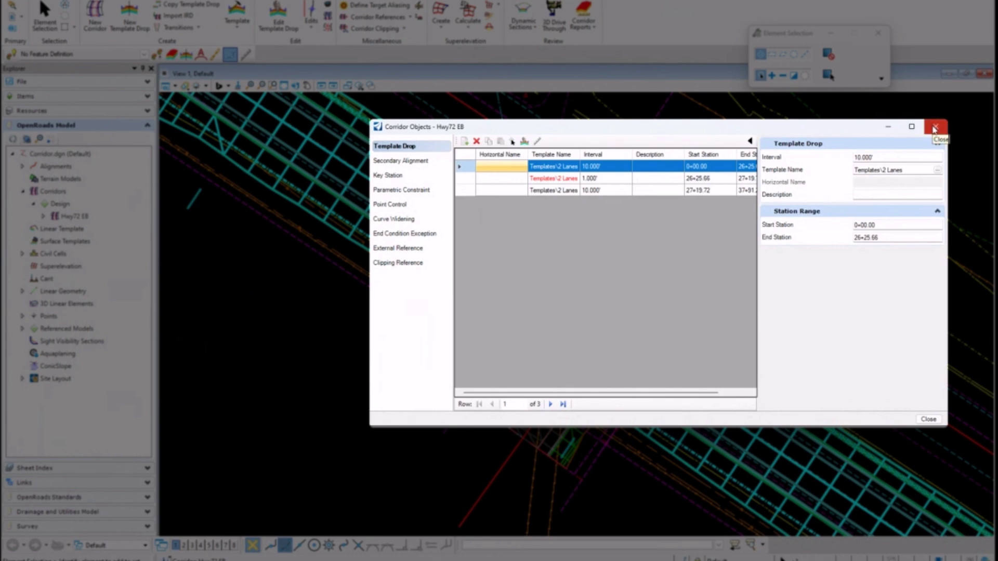
left_click(934, 129)
left_click(500, 469)
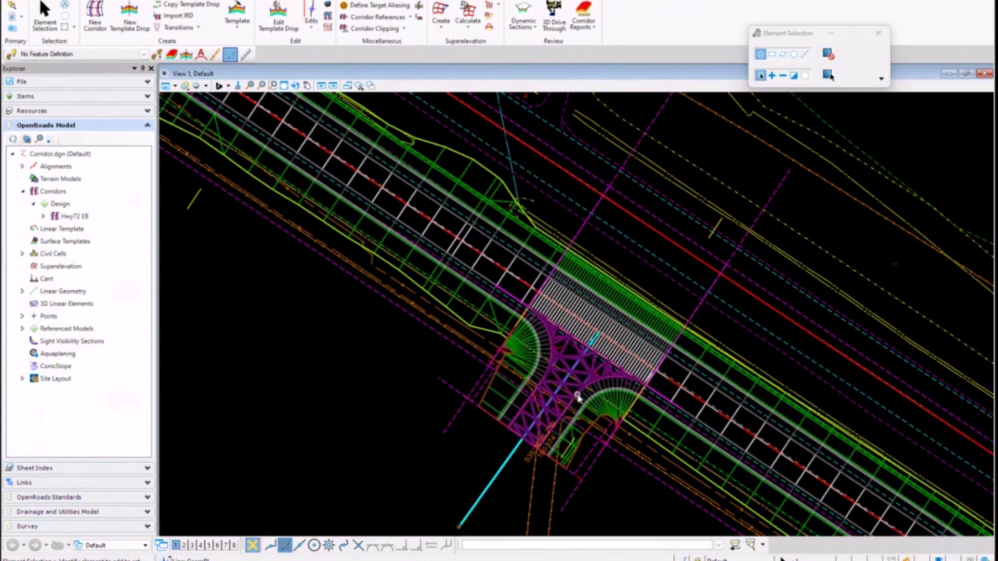
mouse_move(578, 397)
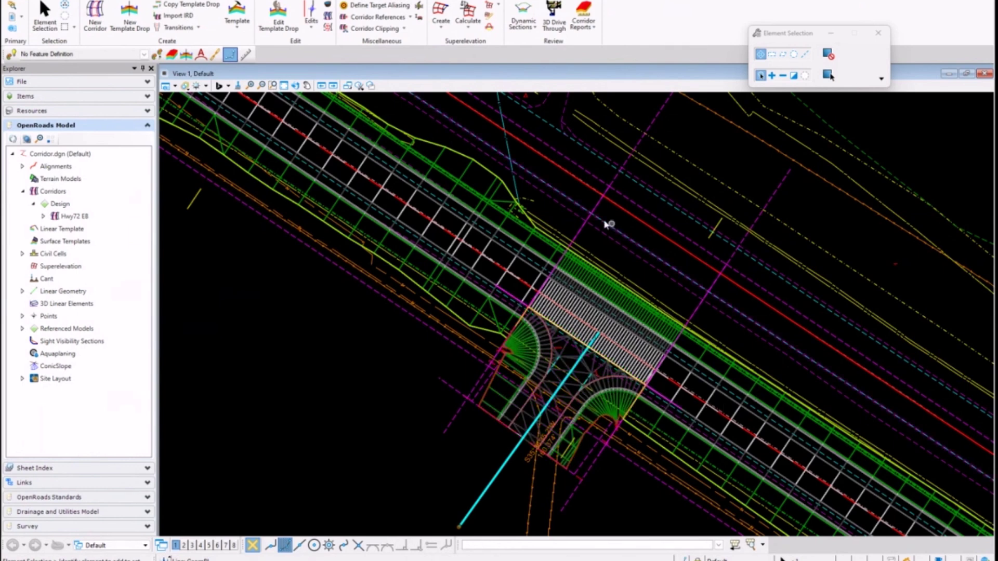
mouse_move(601, 207)
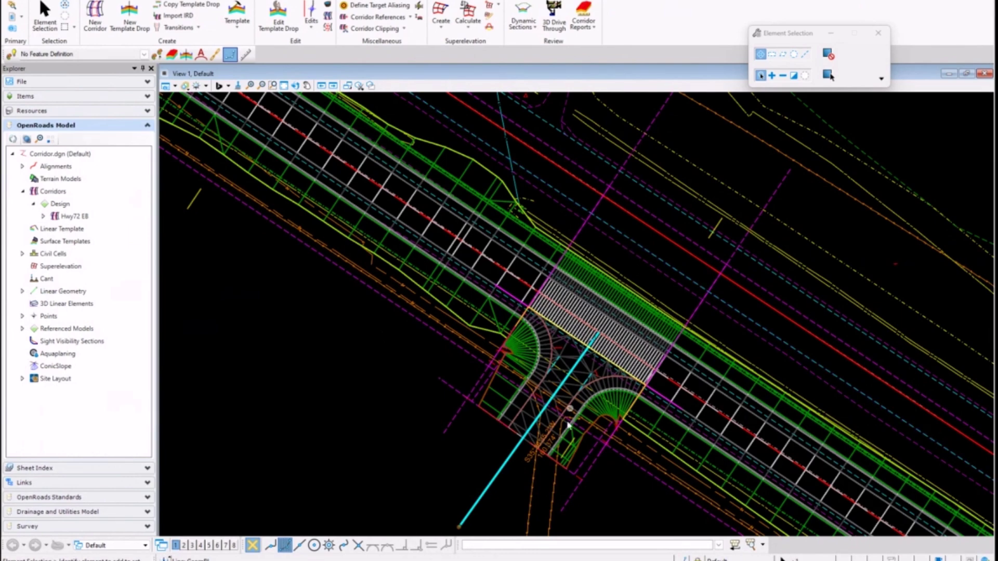
- Delete the template drop crossing the intersection, leaving a gap in the Hwy72 EB corridor
left_click(645, 136)
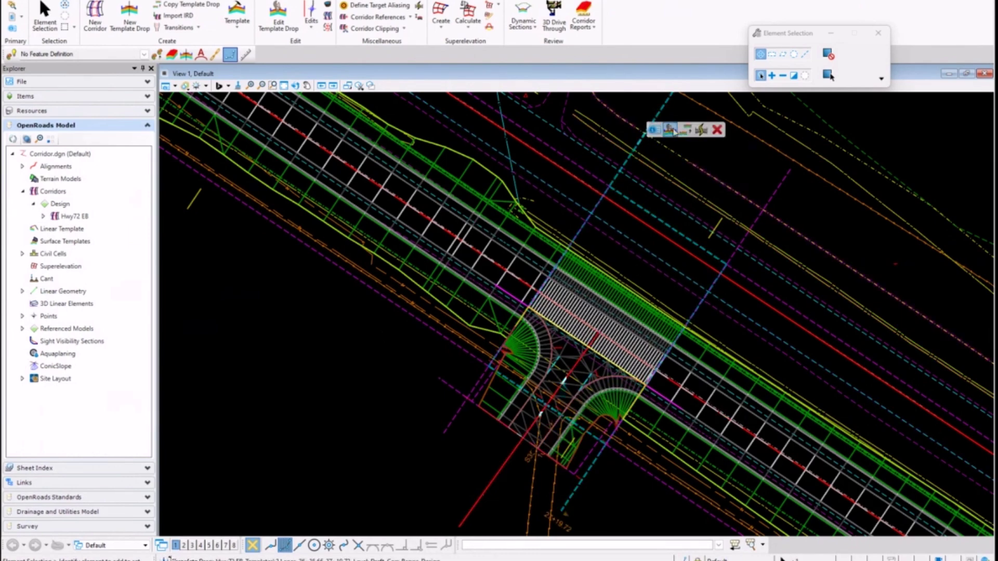
left_click(717, 131)
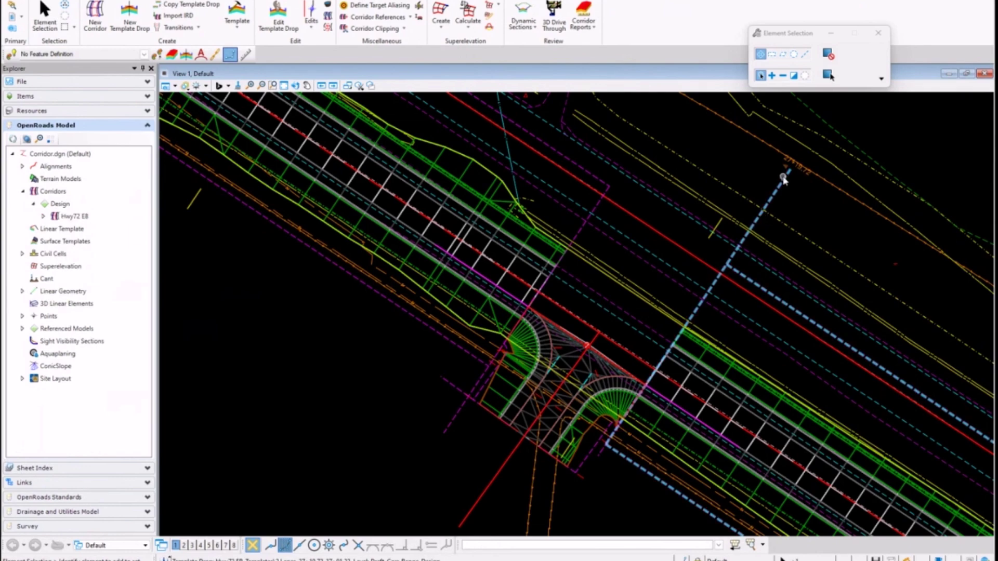
scroll(769, 296, "down", 5)
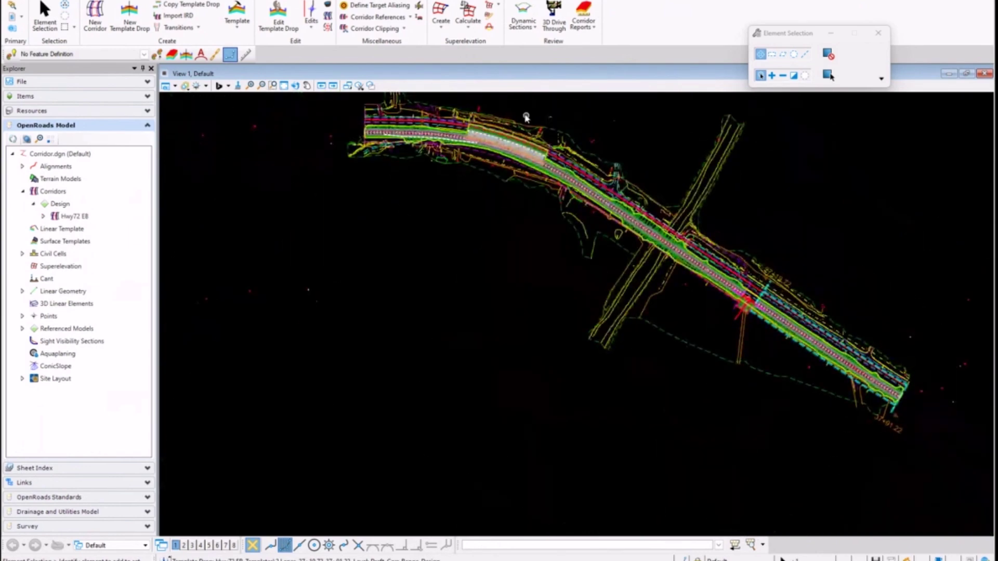
scroll(524, 119, "up", 5)
right_click(86, 218)
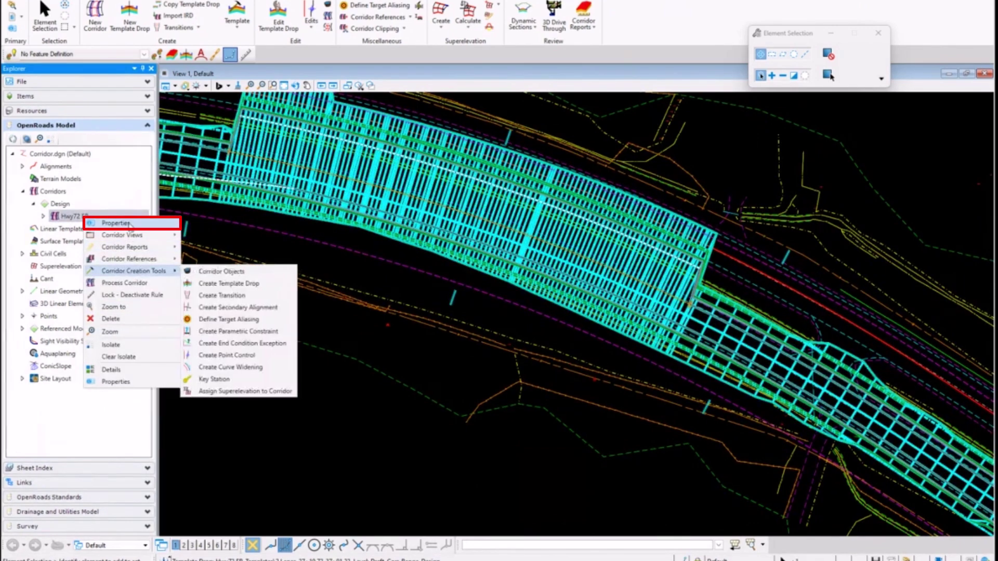
- In Hwy72 EB's properties, set External Control Points to False for the Design feature definition
left_click(116, 223)
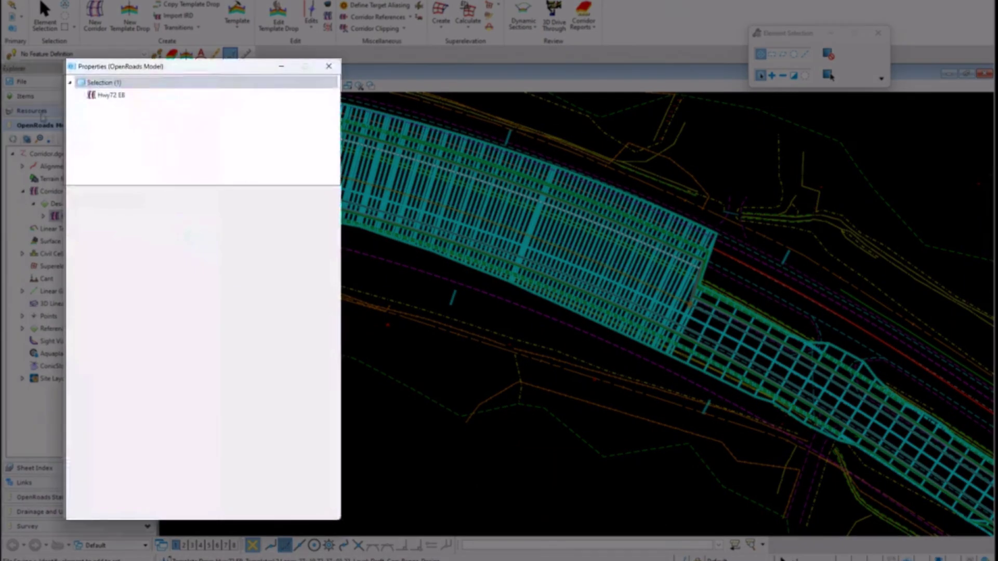
left_click(108, 96)
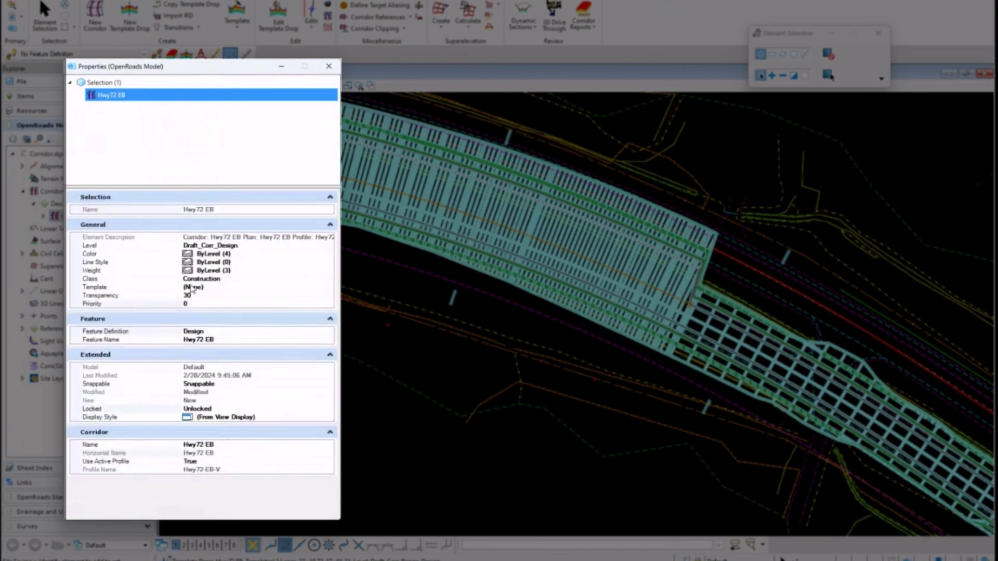
left_click_drag(200, 75, 260, 79)
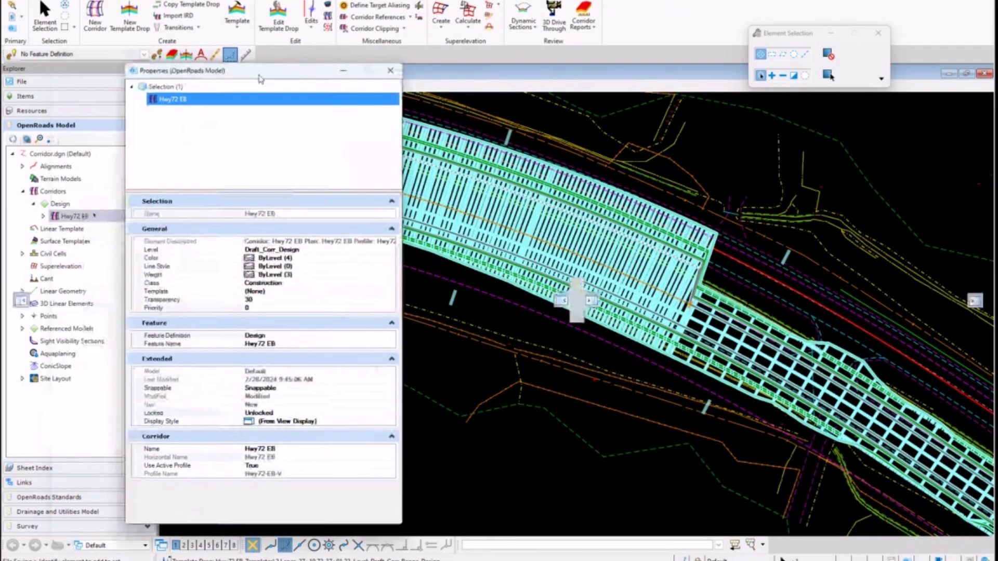
left_click(60, 203)
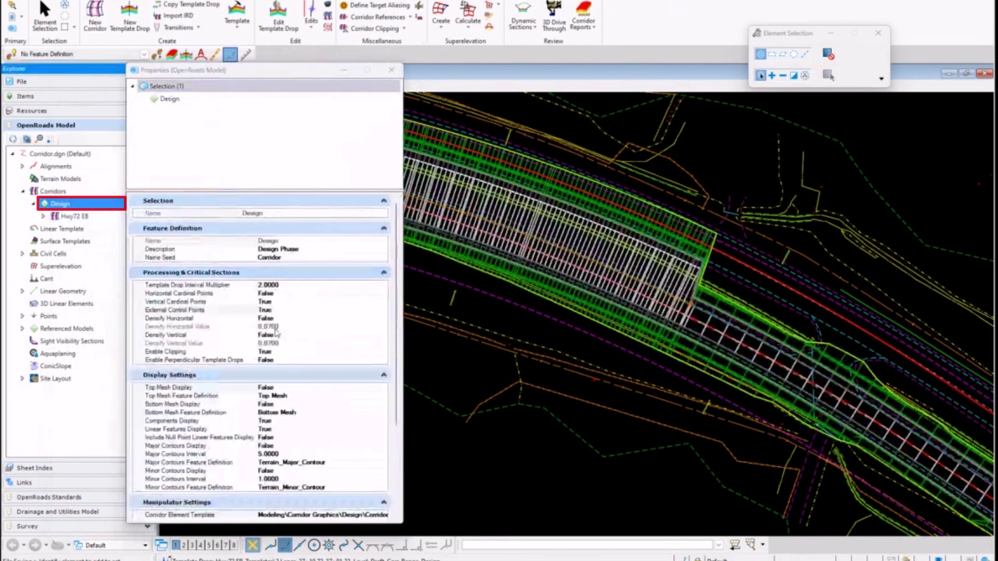
left_click(284, 310)
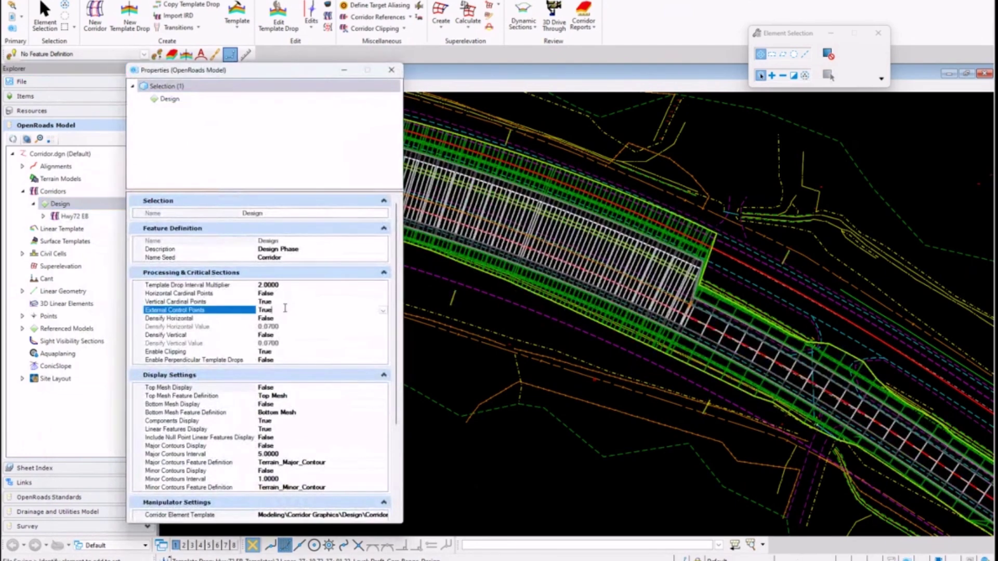
left_click(284, 308)
left_click(391, 69)
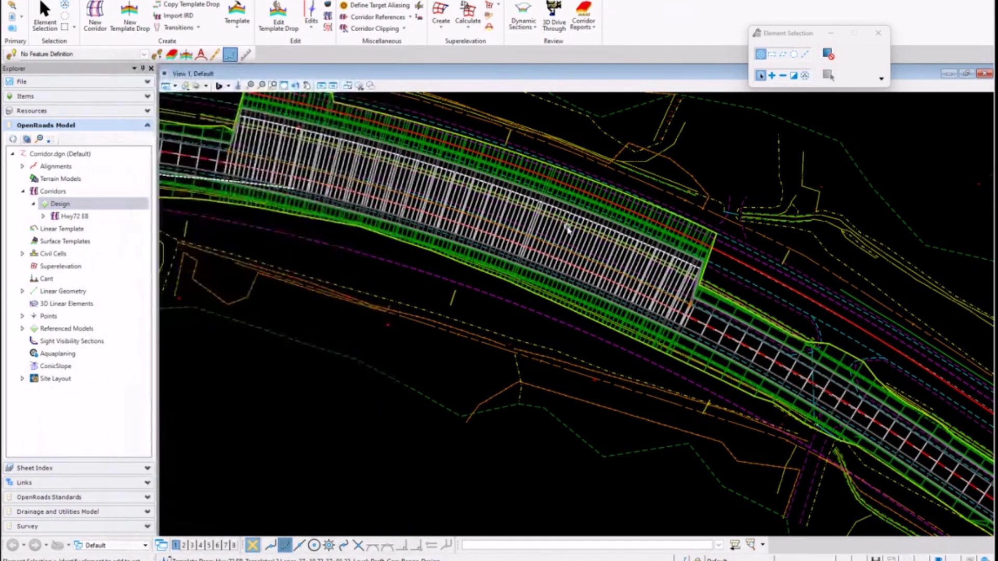
- Delete the Hwy72 EB template drop starting at the intersection and check the rebuilt corridor
scroll(568, 229, "down", 3)
scroll(446, 208, "down", 2)
scroll(501, 237, "up", 6)
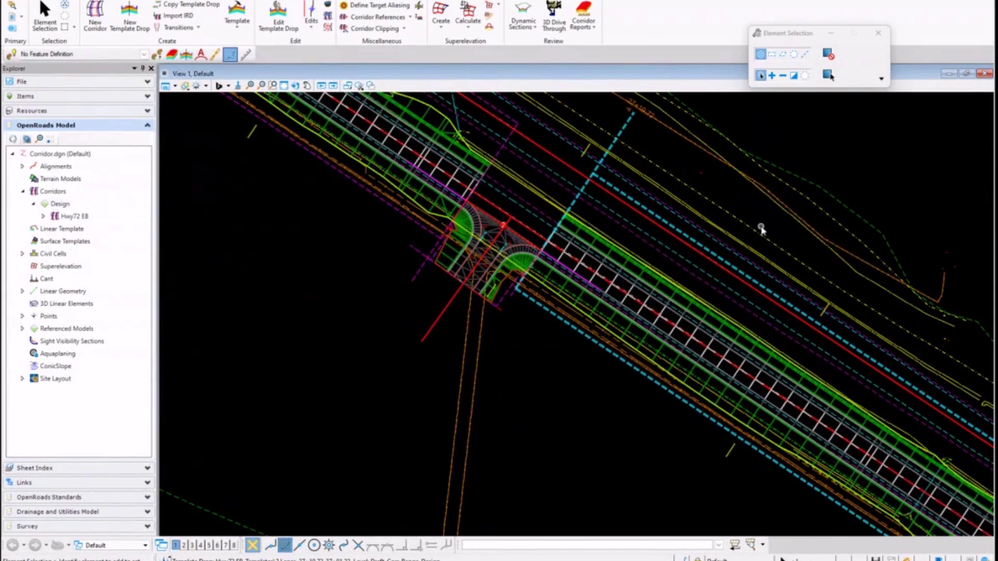
key("Delete")
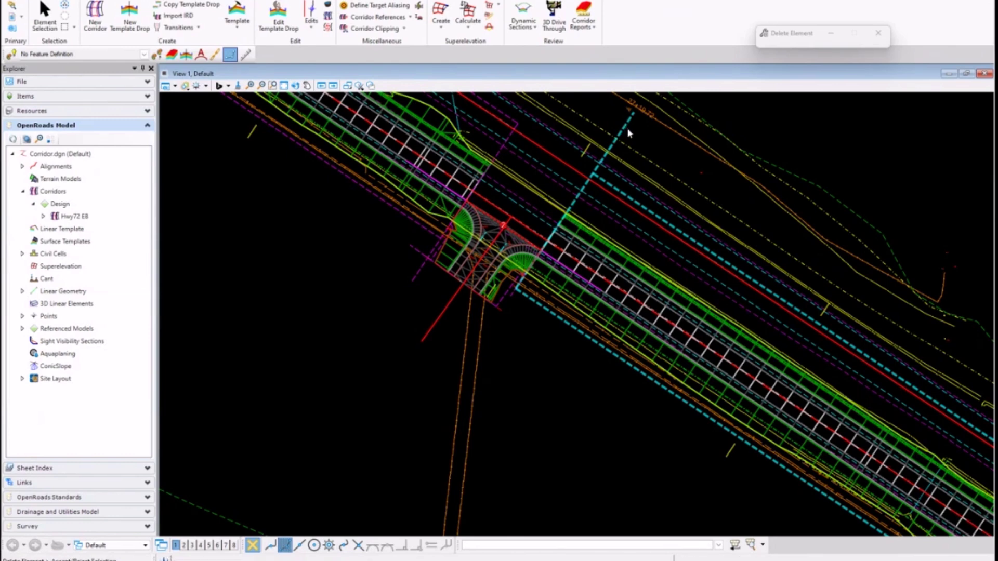
left_click(549, 163)
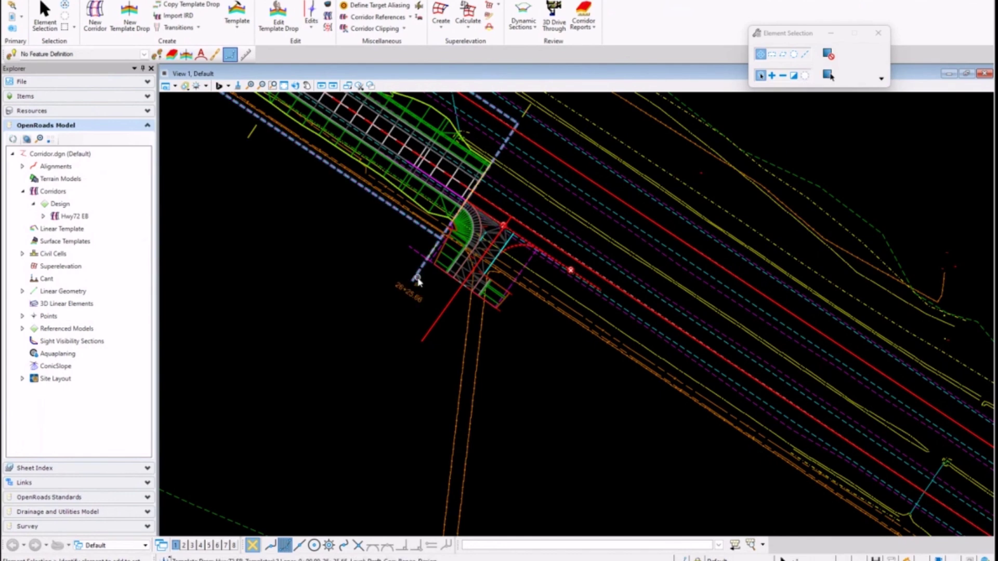
scroll(468, 271, "down", 5)
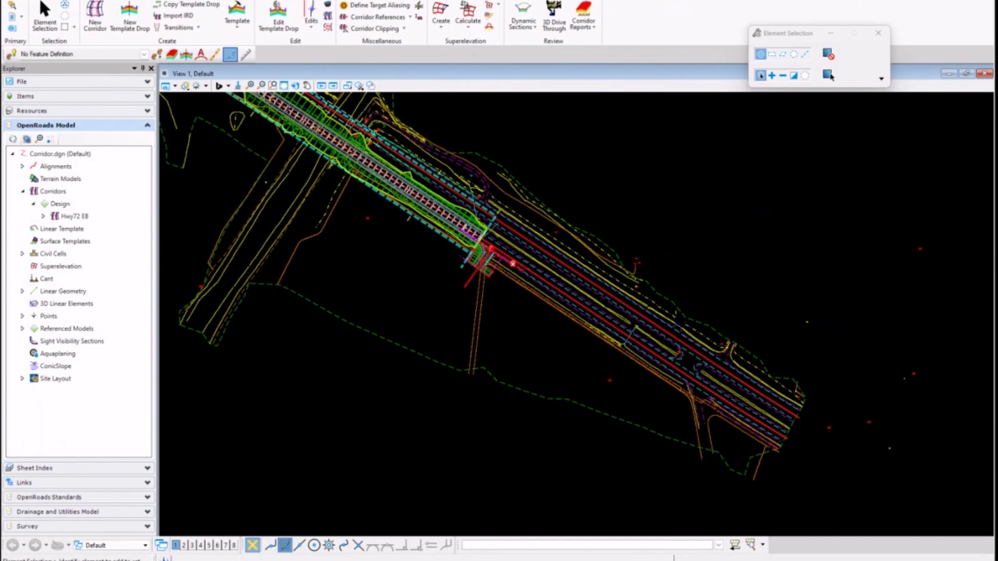
scroll(513, 264, "up", 1)
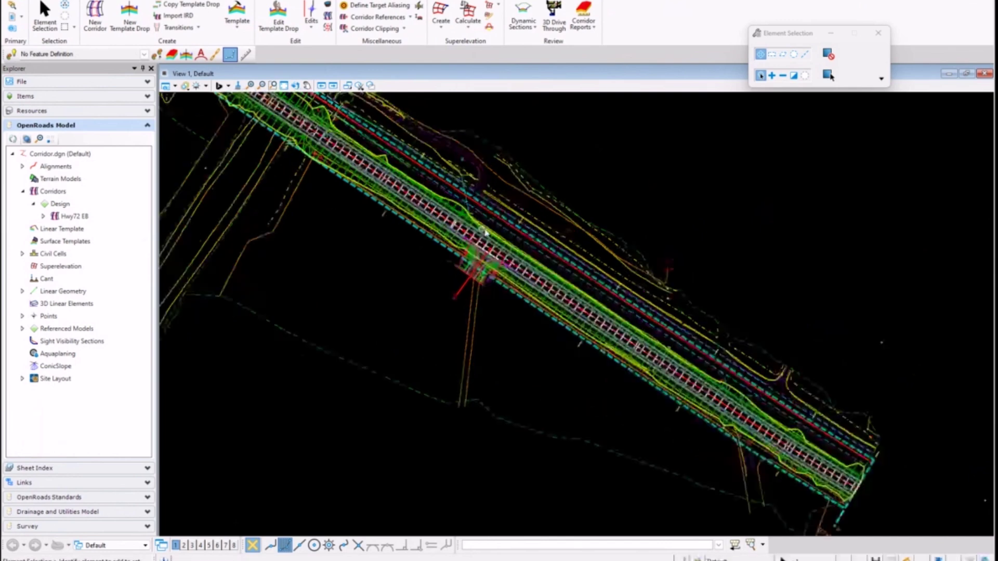
scroll(468, 255, "up", 2)
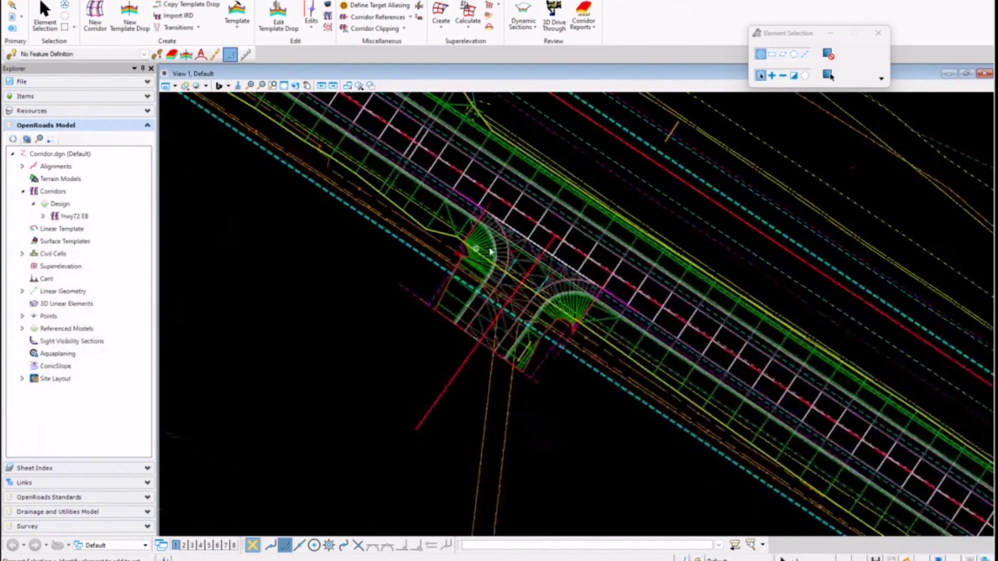
scroll(593, 252, "up", 1)
- Start a new template drop on Hwy72 EB using the Templates\2 Lanes template
left_click(627, 265)
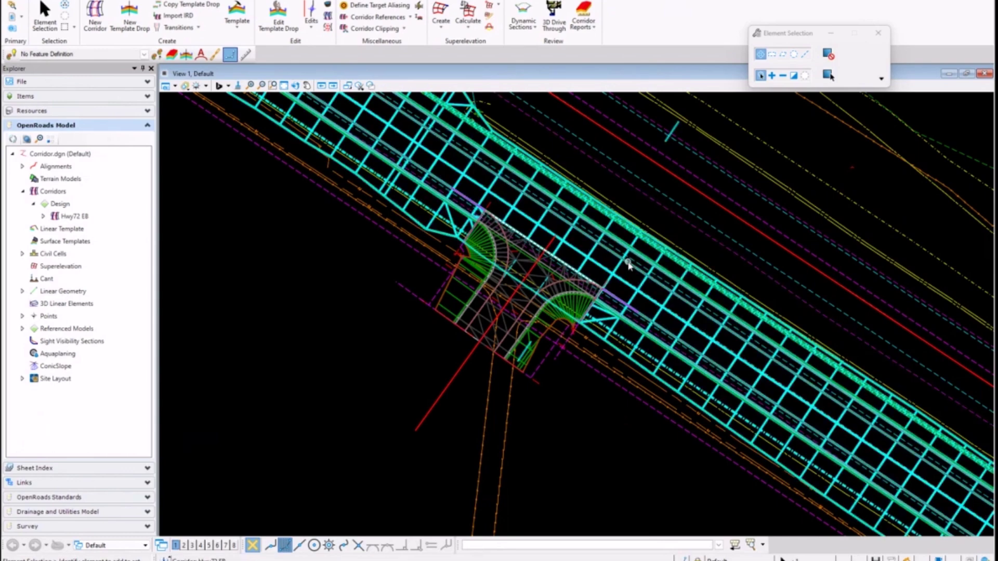
mouse_move(630, 267)
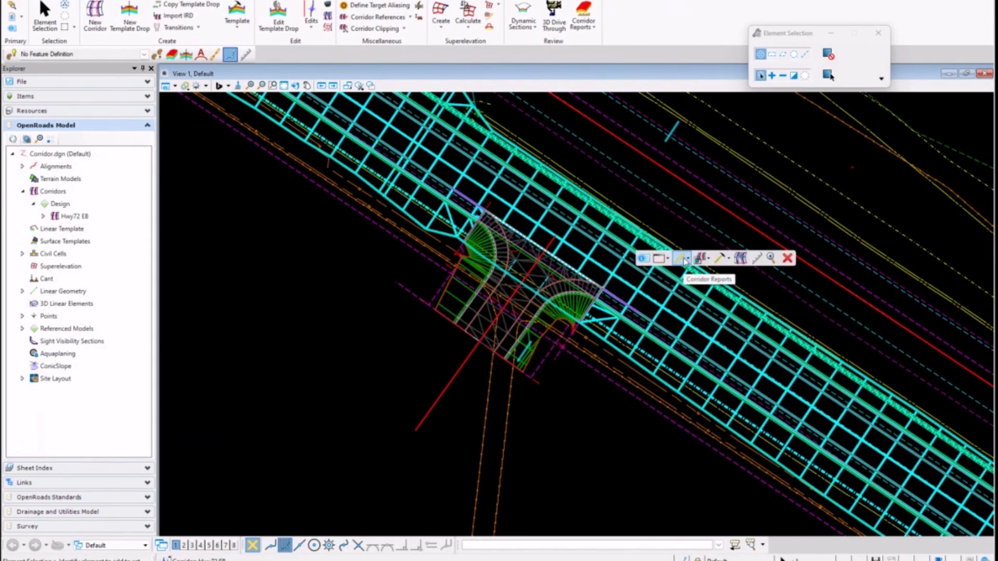
left_click(728, 259)
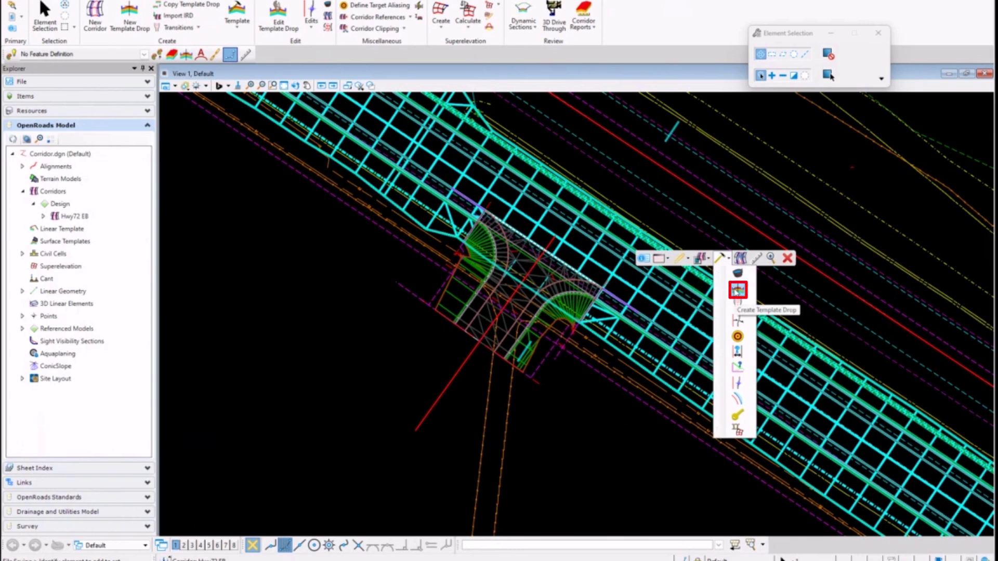
left_click(738, 291)
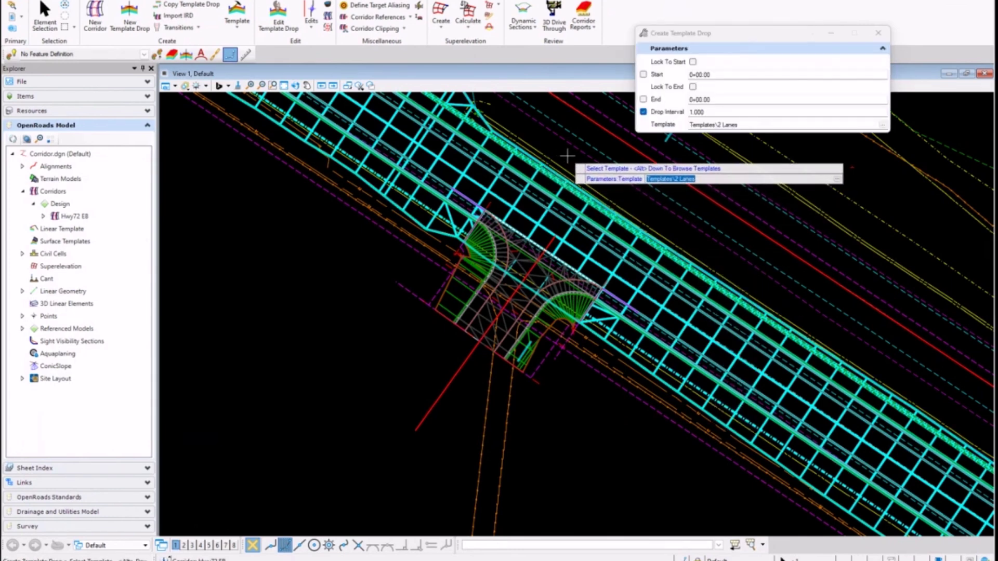
left_click(882, 125)
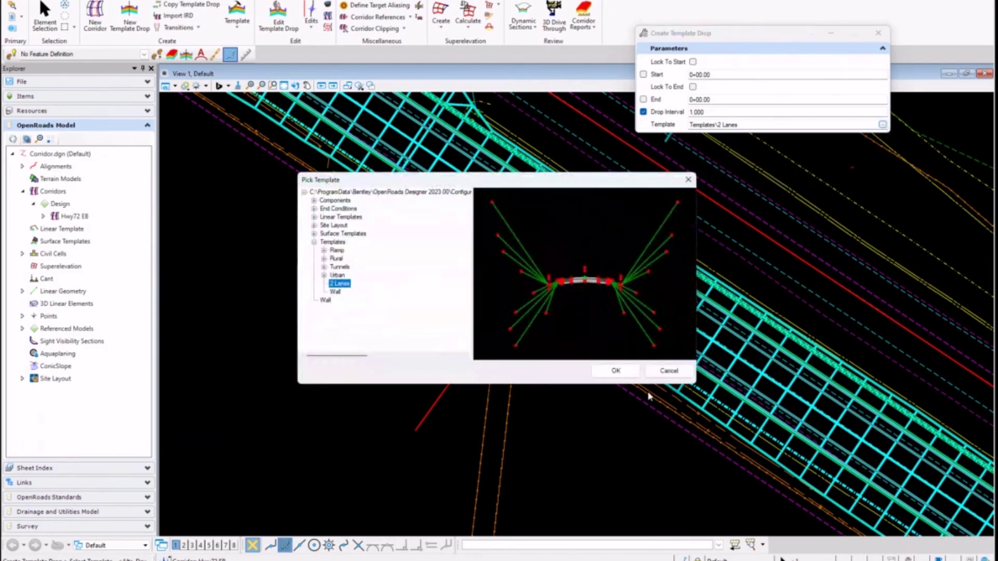
left_click(616, 370)
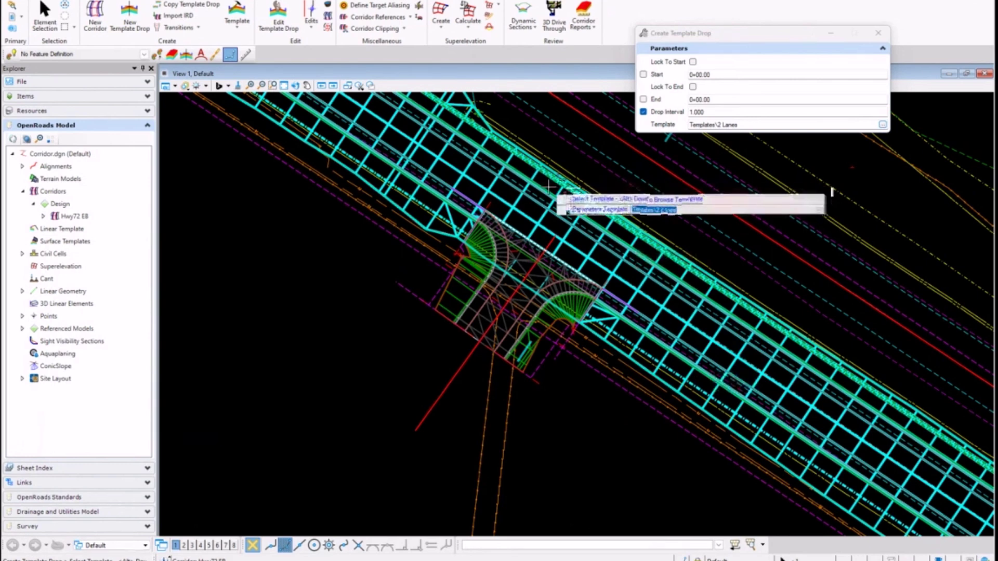
left_click(491, 203)
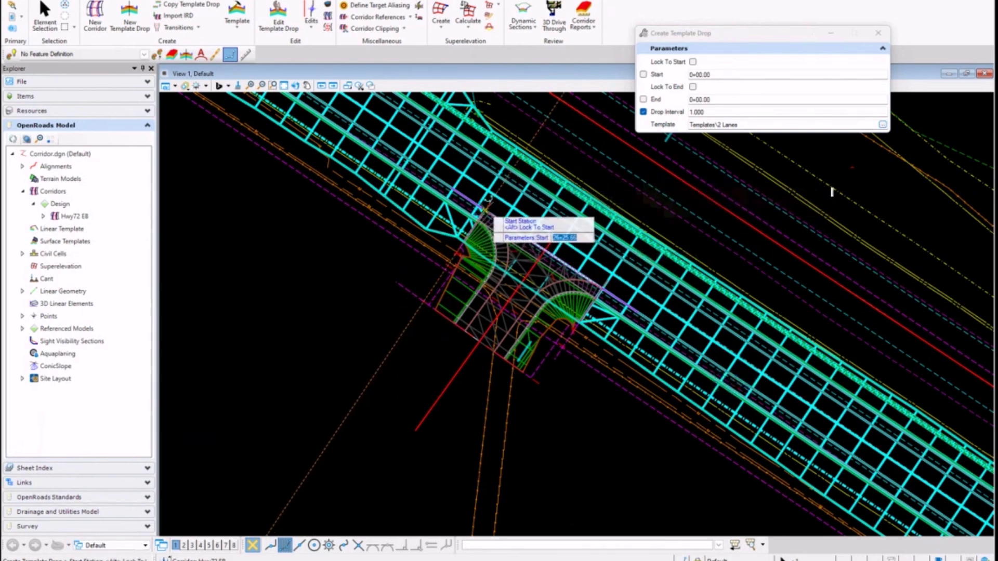
- Span the drop from station 26+25.66 to 27+19.71 at a 1.000 interval, then edit it
left_click(489, 199)
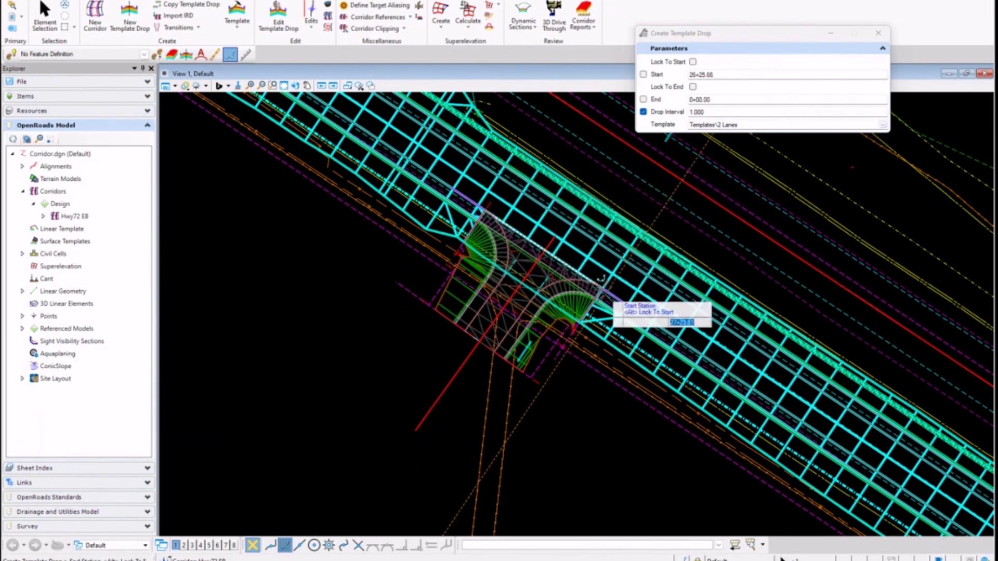
left_click(592, 312)
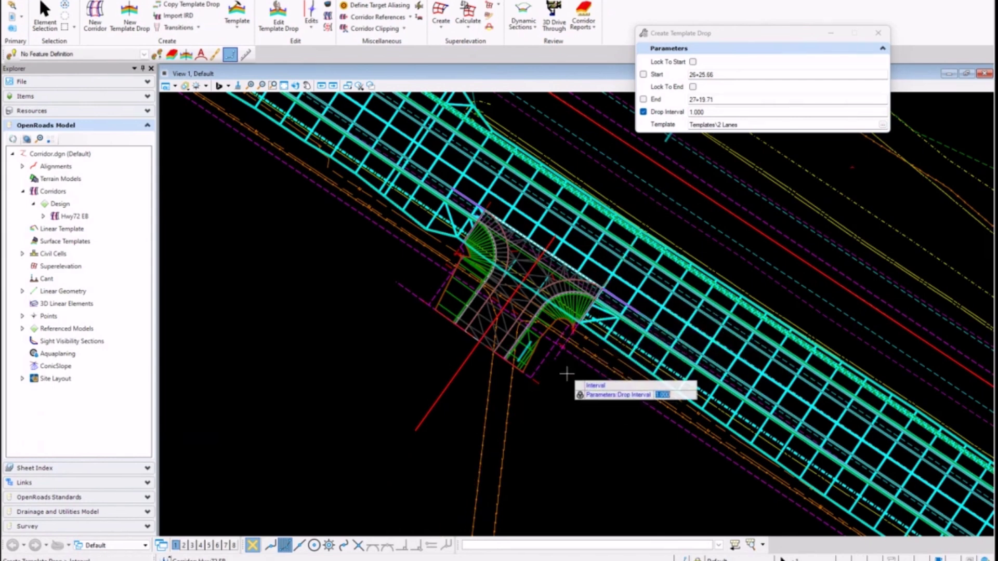
left_click(560, 404)
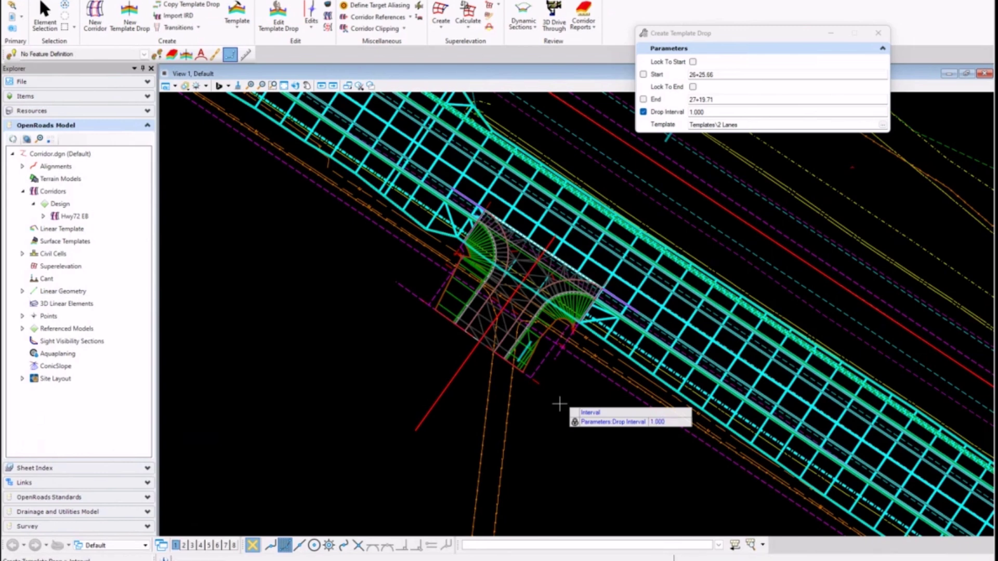
key("Return")
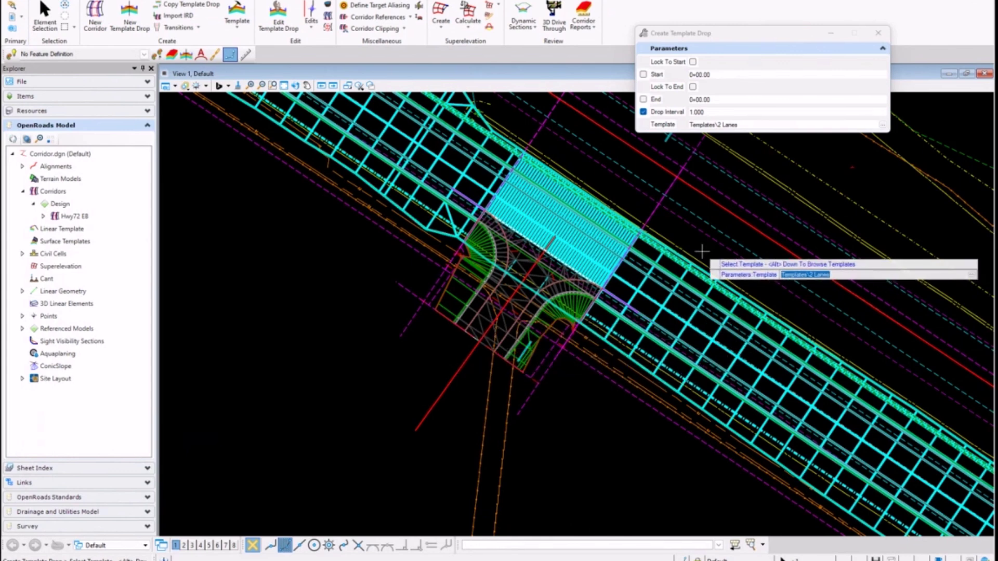
right_click(678, 221)
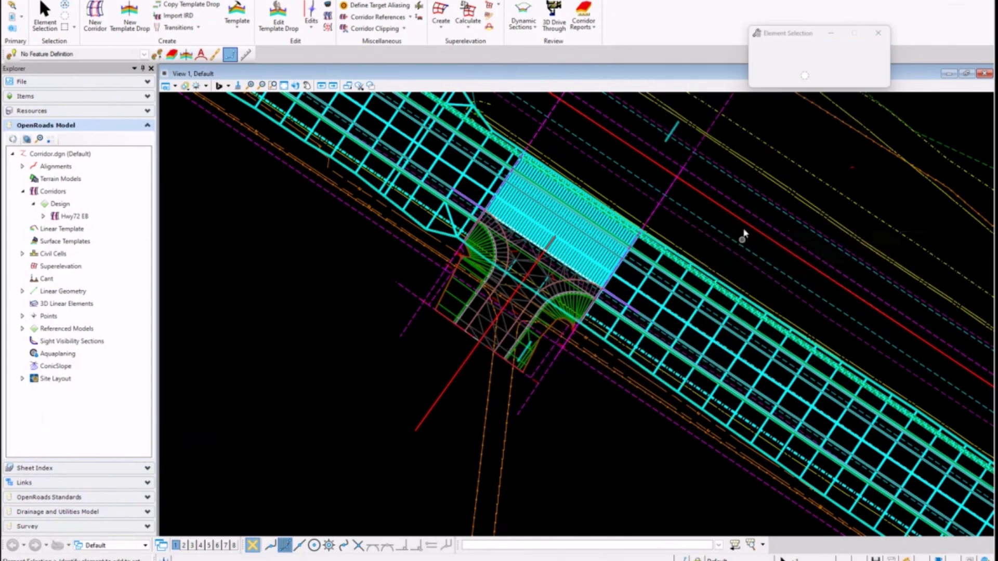
left_click(599, 115)
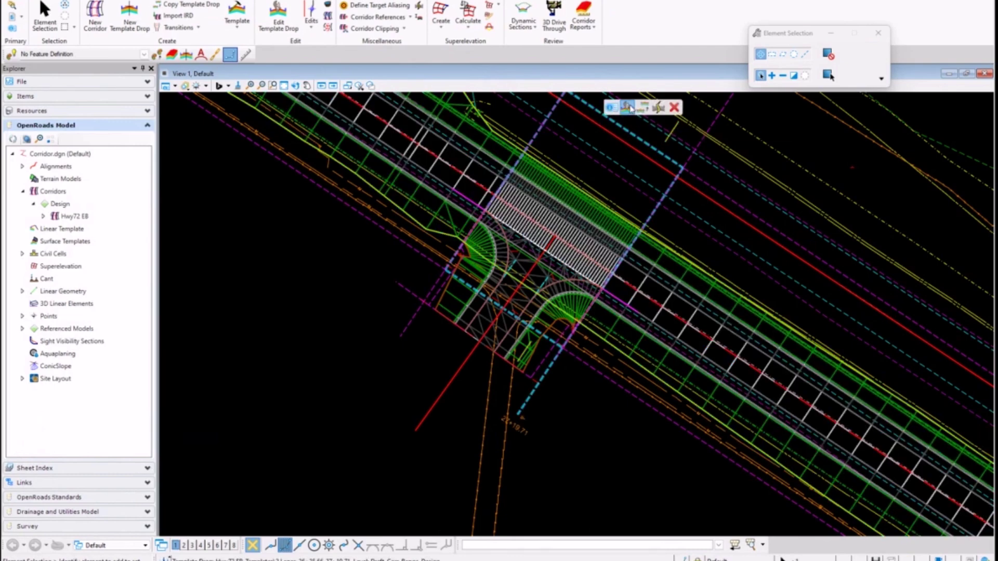
left_click(628, 108)
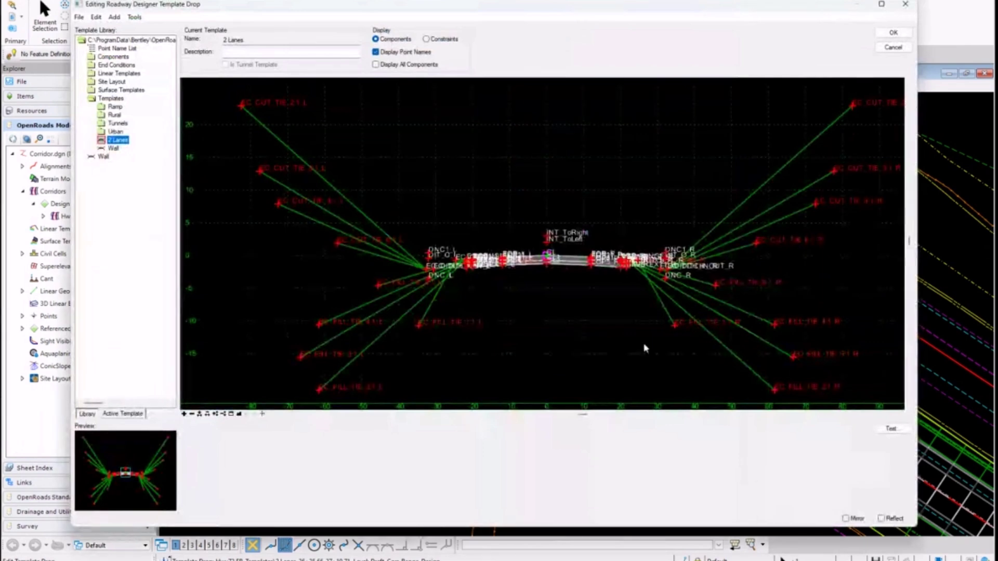
- Delete the right-side points DNC_R and DNC1_R from the drop's 2 Lanes template
right_click(643, 345)
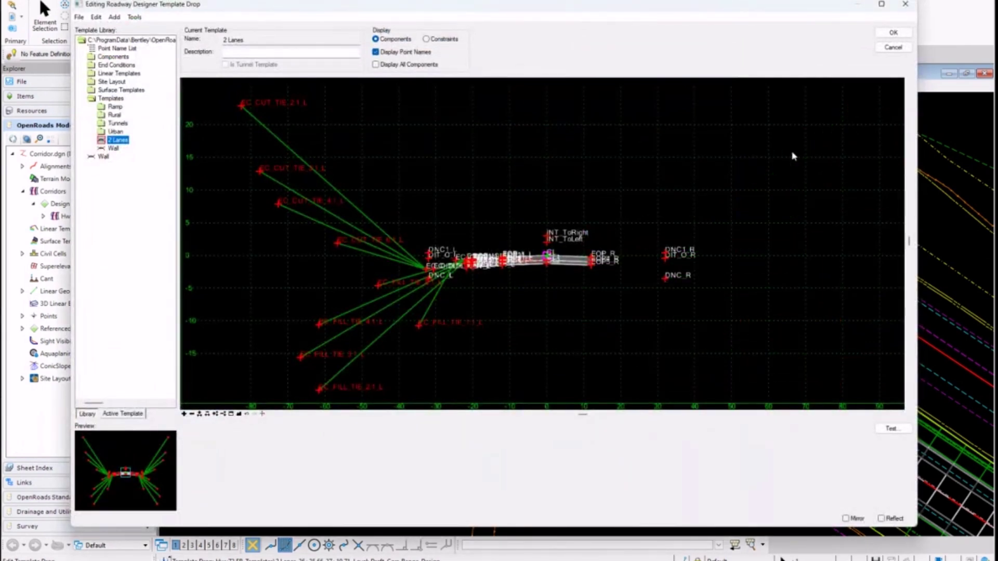
right_click(667, 281)
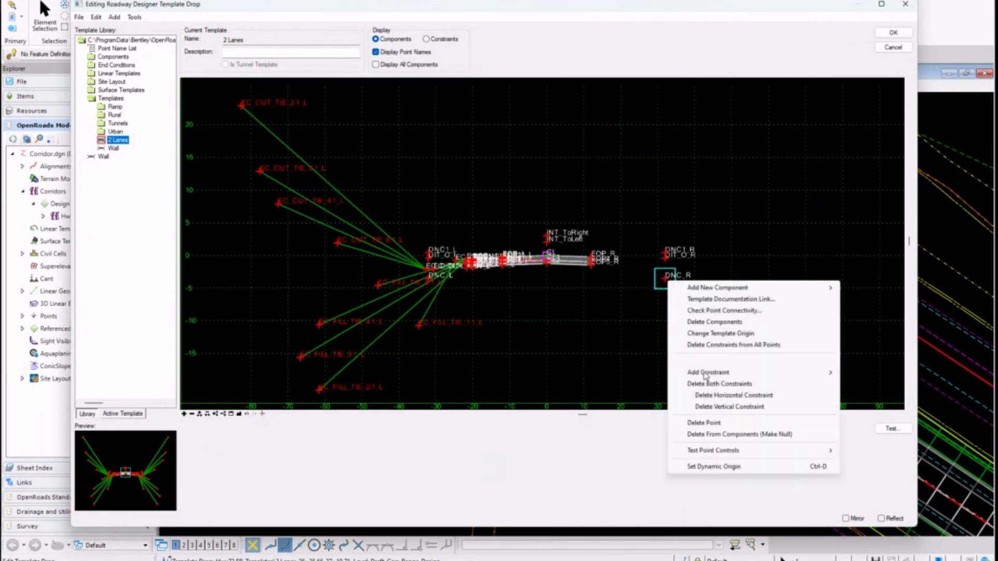
left_click(711, 421)
right_click(664, 263)
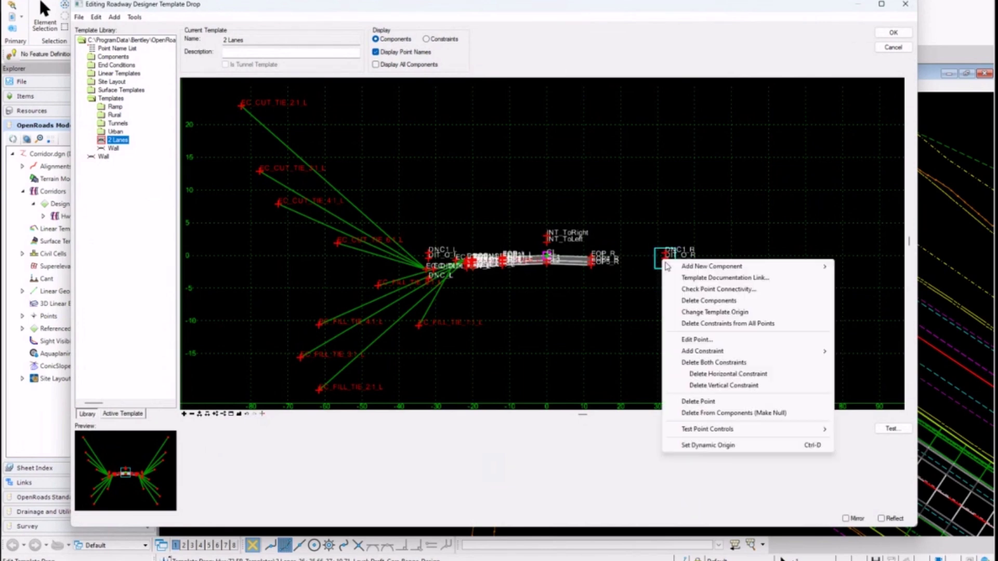
left_click(698, 402)
left_click(840, 149)
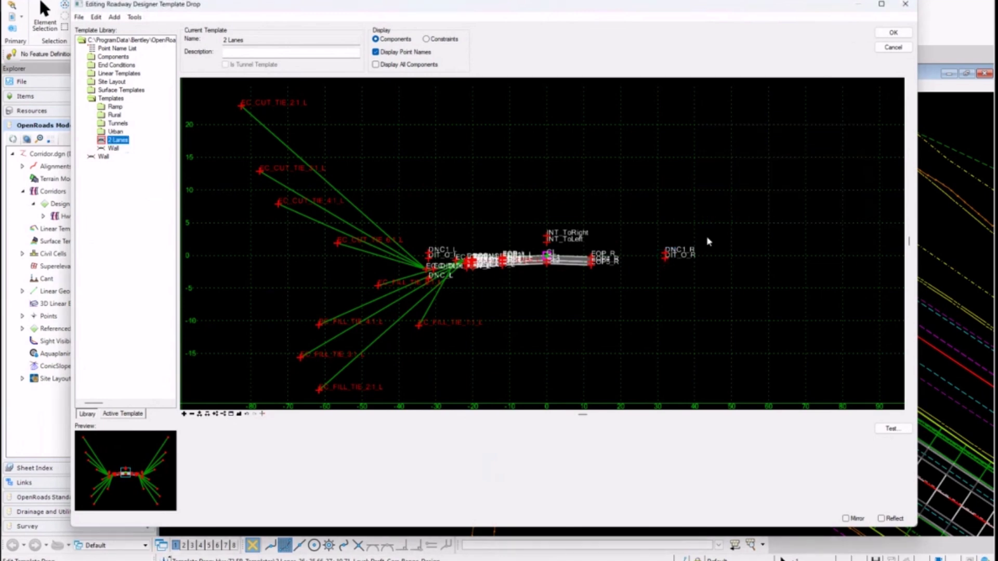
right_click(665, 257)
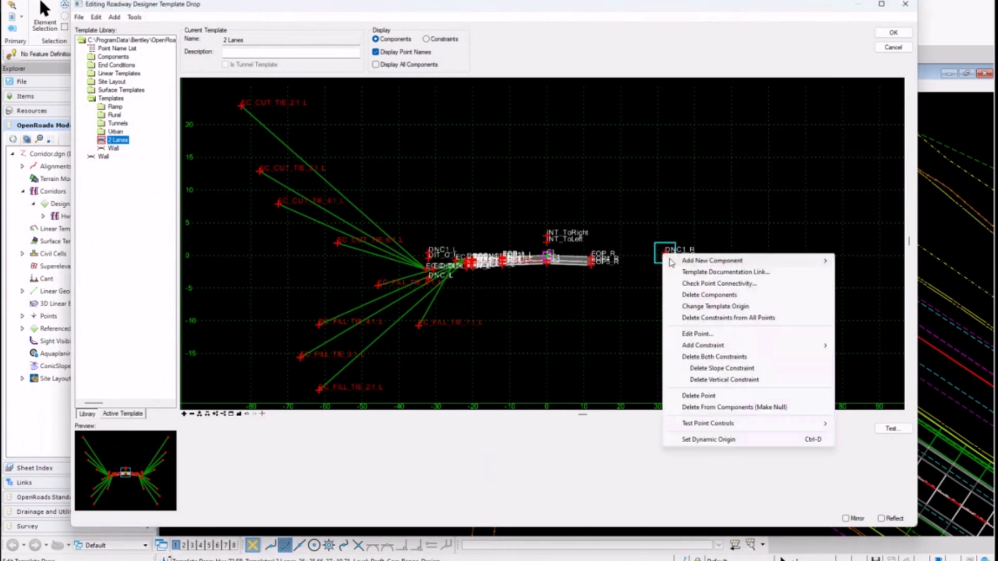
left_click(700, 396)
- Delete DIT_O_R from all four shapes and apply the edited template to the corridor
right_click(666, 259)
left_click(701, 399)
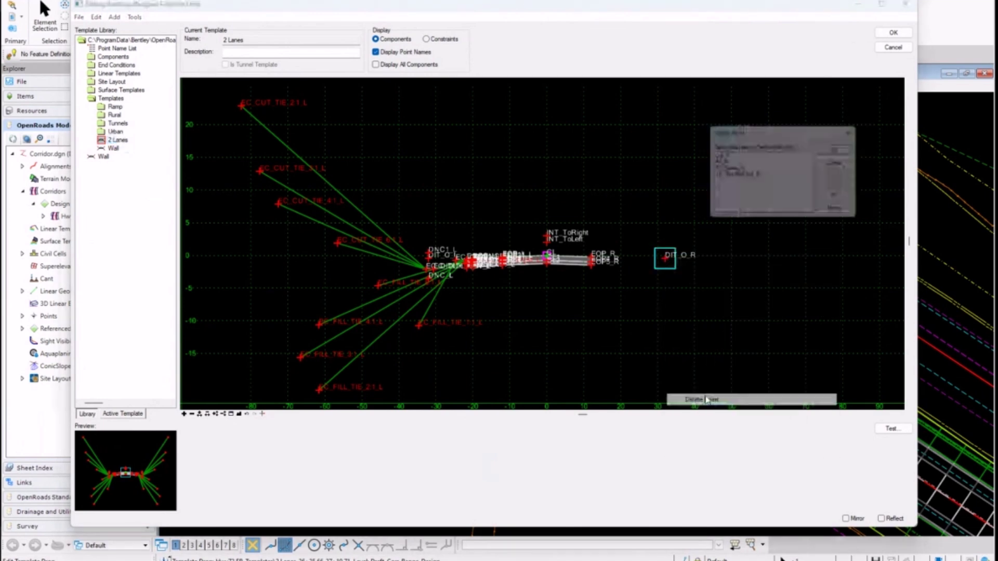
left_click(845, 197)
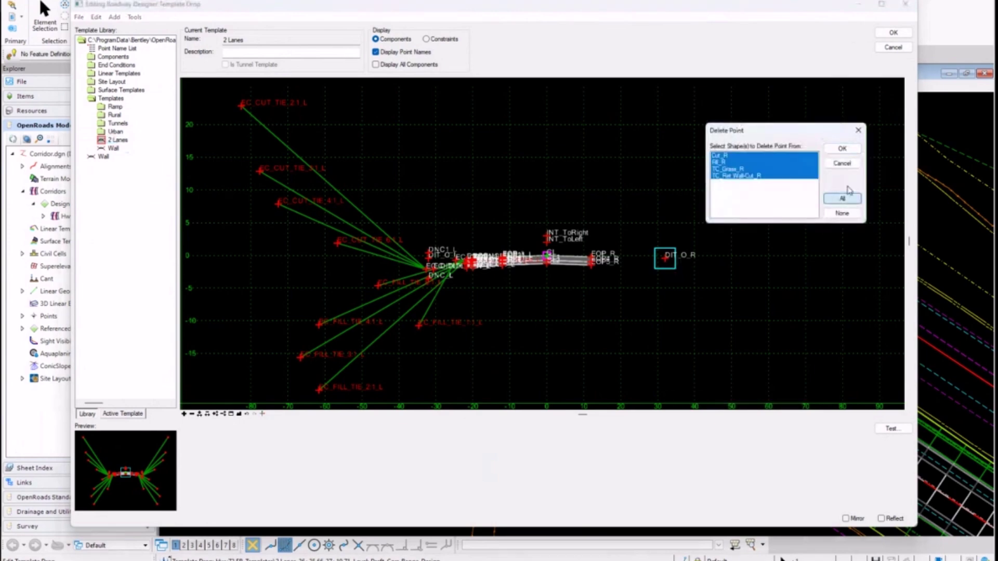
left_click(842, 149)
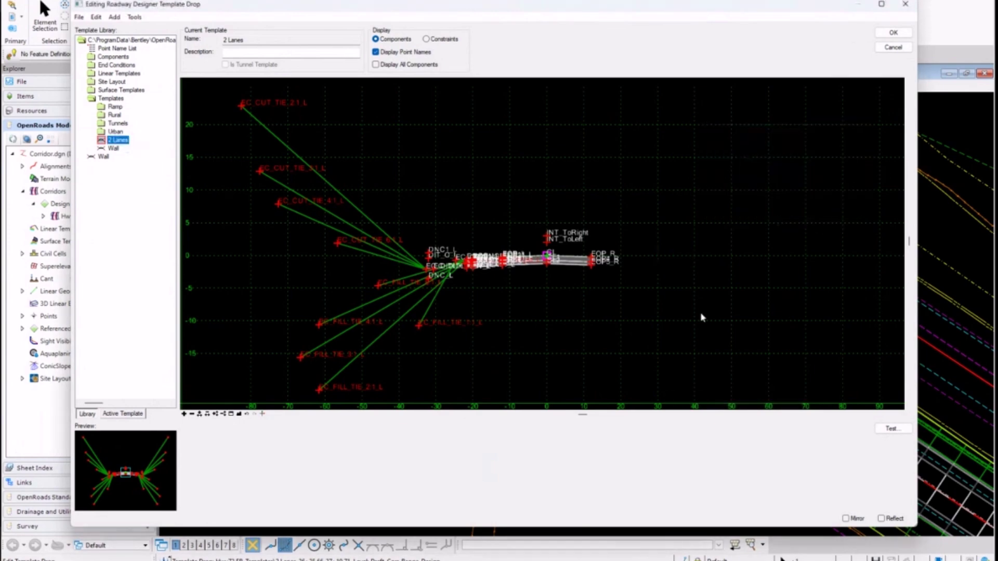
left_click(892, 32)
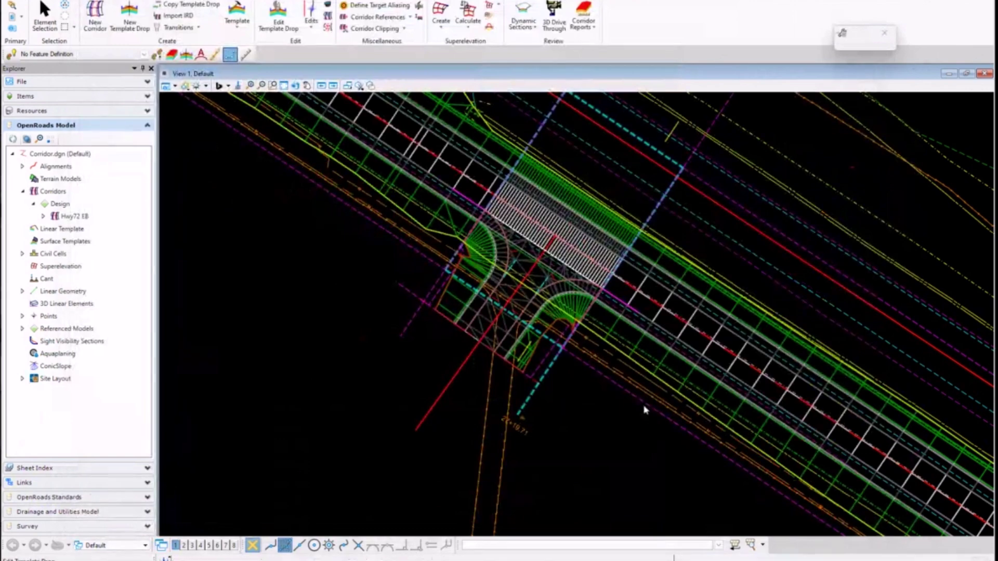